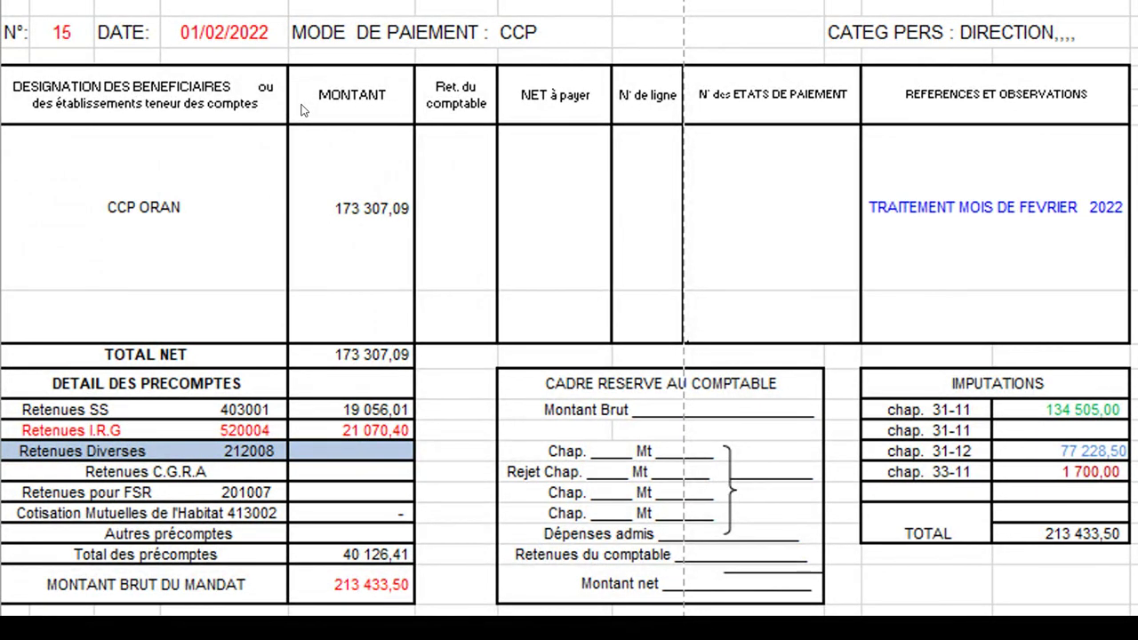
Advance the slideshow past the REIMPUTATION title and the N° 1 January mandate to the payroll statement
{"action": "left_click", "coordinate": [301, 105]}
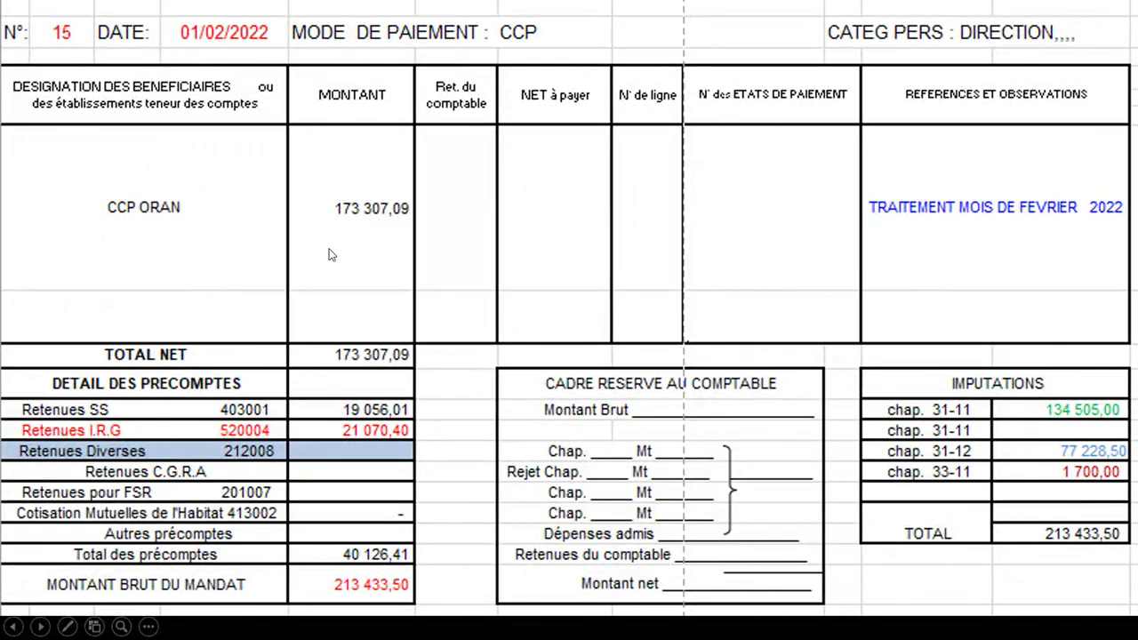
{"action": "left_click", "coordinate": [363, 349]}
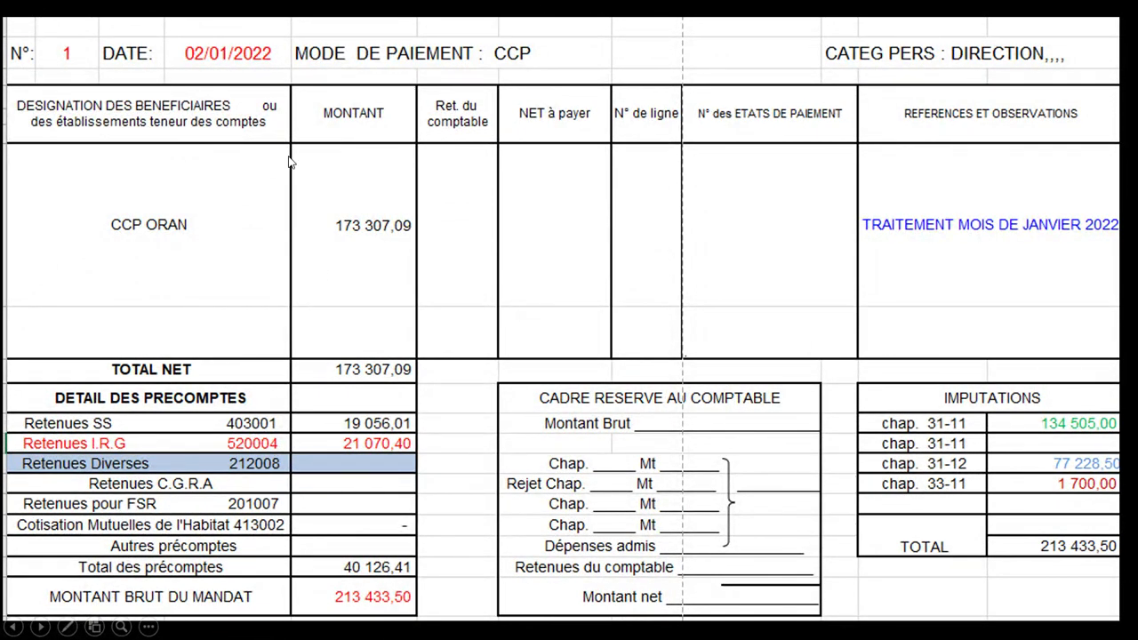
{"action": "left_click", "coordinate": [288, 158]}
Advance through Page 2, the two-employee table and CCP ORAN mandate to the REIMPUTATION title slide
{"action": "left_click", "coordinate": [288, 156]}
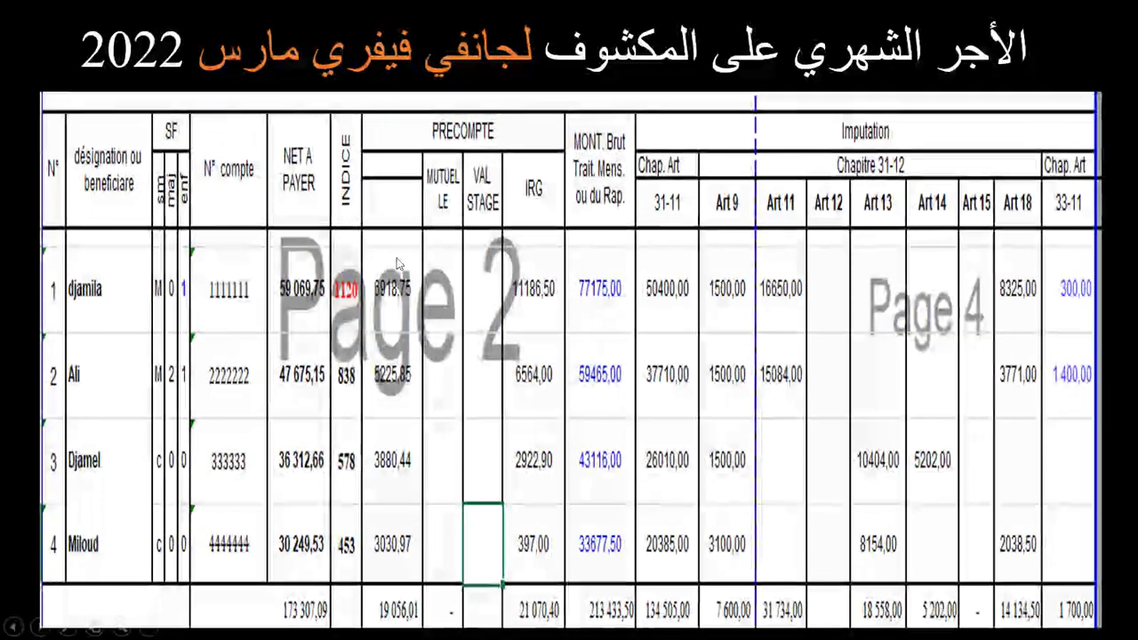
{"action": "left_click", "coordinate": [351, 210]}
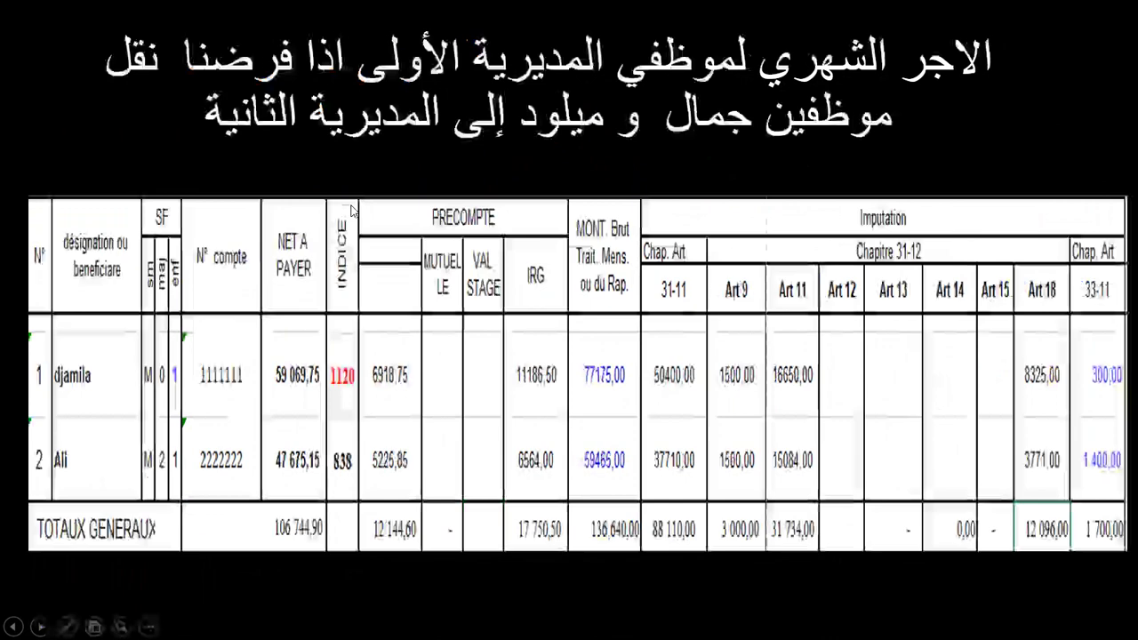
{"action": "left_click", "coordinate": [350, 210]}
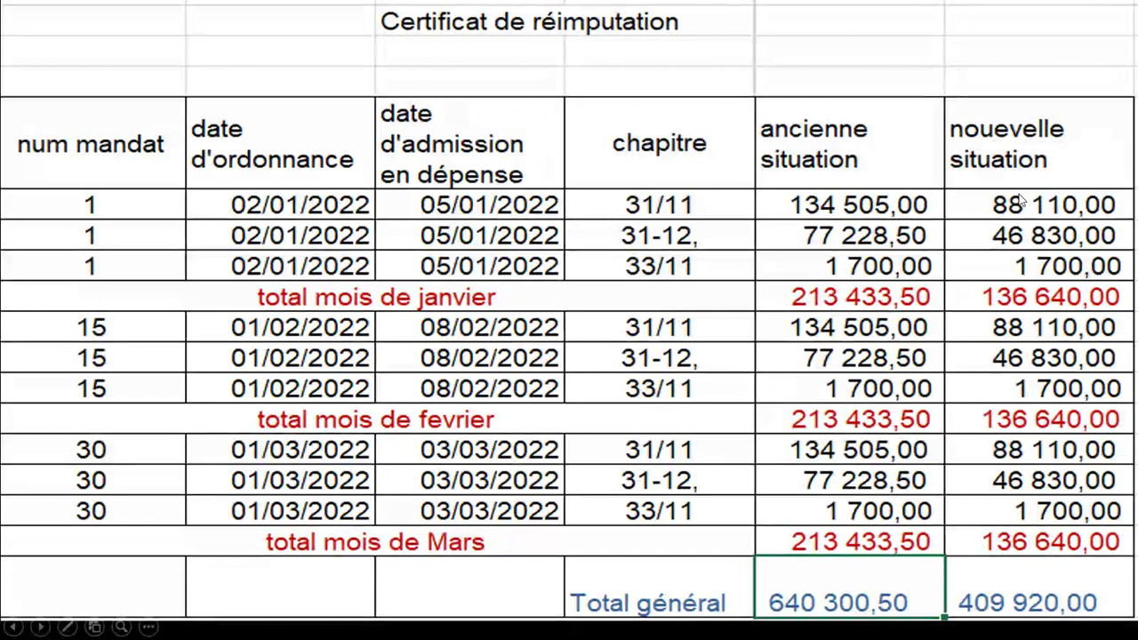
{"action": "left_click", "coordinate": [989, 175]}
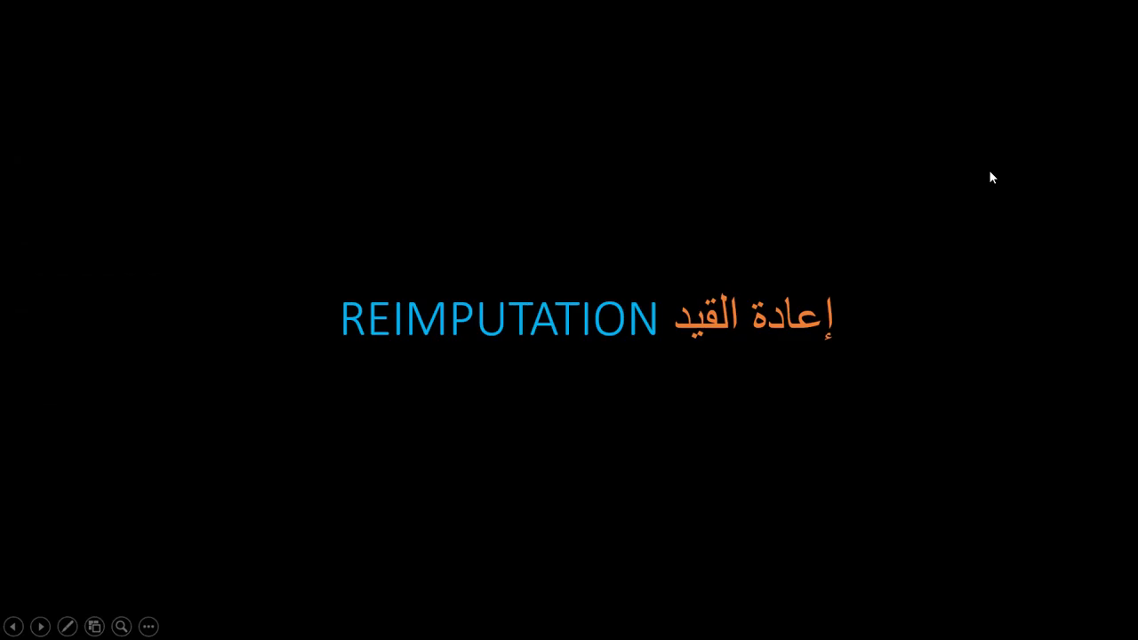
Advance through the mandates, salary tables and réimputation certificate to the Arabic section 02 title slide
{"action": "left_click", "coordinate": [990, 176]}
{"action": "left_click", "coordinate": [990, 177]}
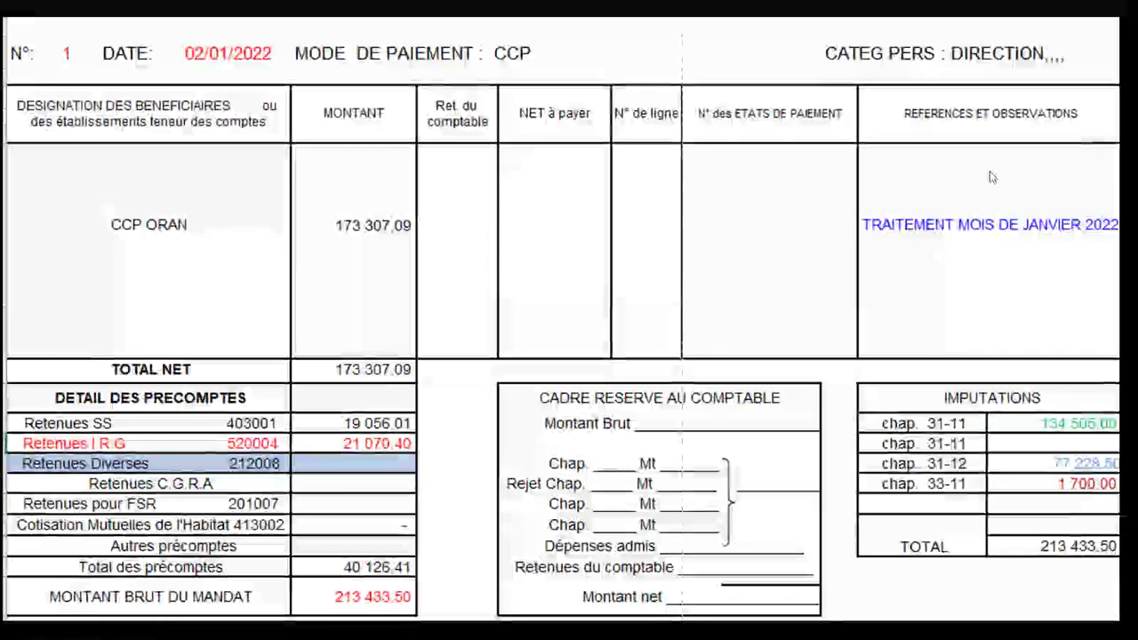
{"action": "left_click", "coordinate": [990, 177]}
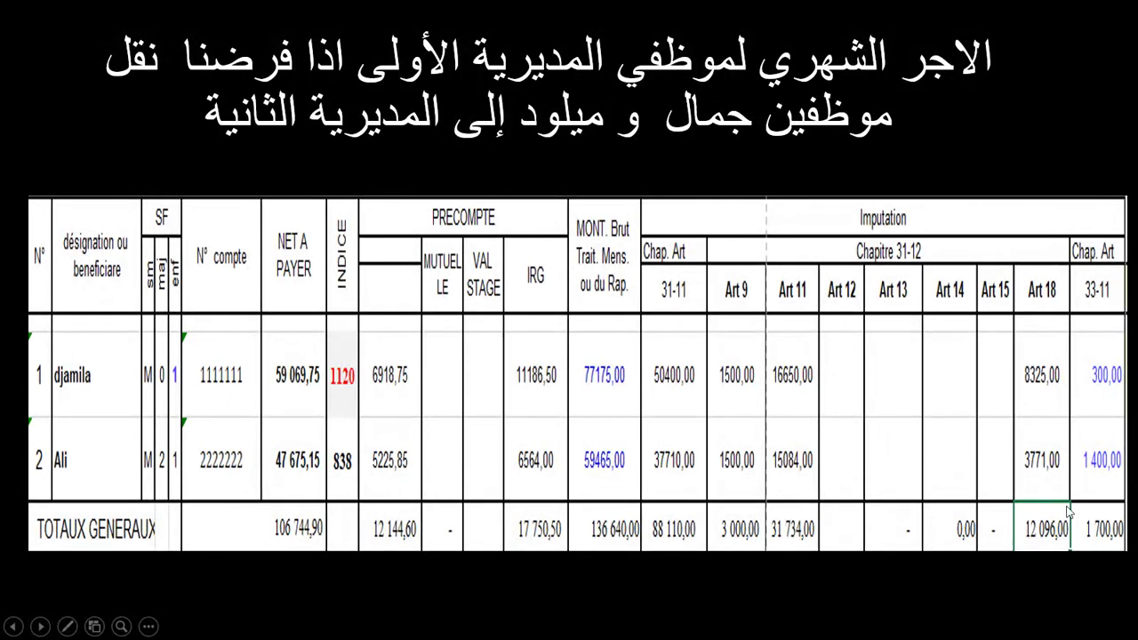
{"action": "left_click", "coordinate": [1100, 546]}
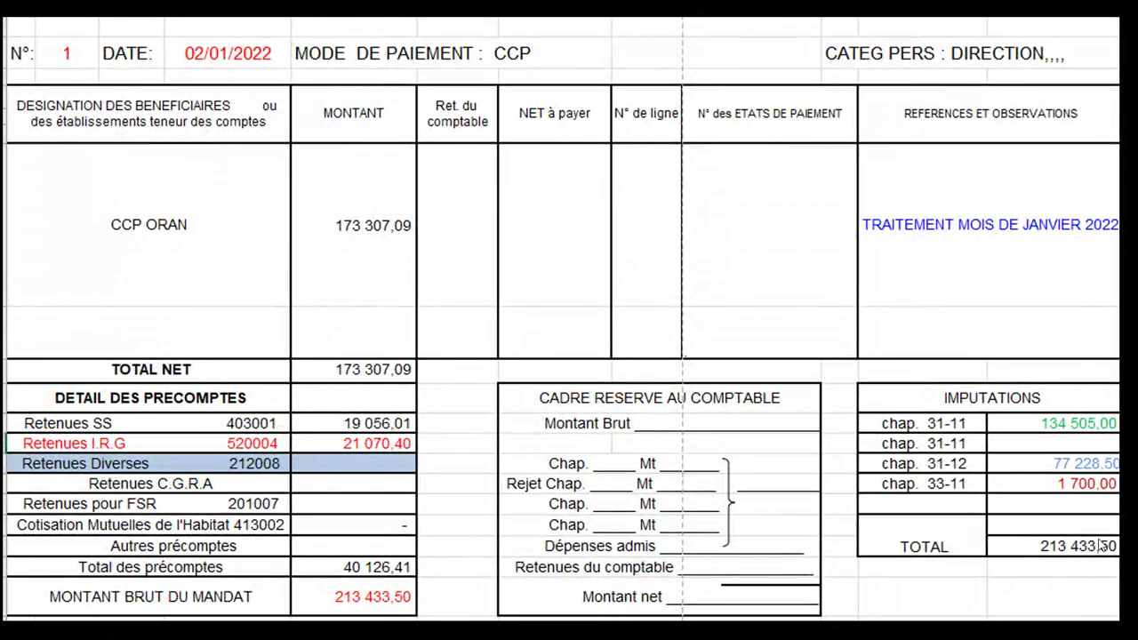
{"action": "left_click", "coordinate": [1100, 545]}
{"action": "left_click", "coordinate": [1101, 545]}
{"action": "left_click", "coordinate": [1101, 545]}
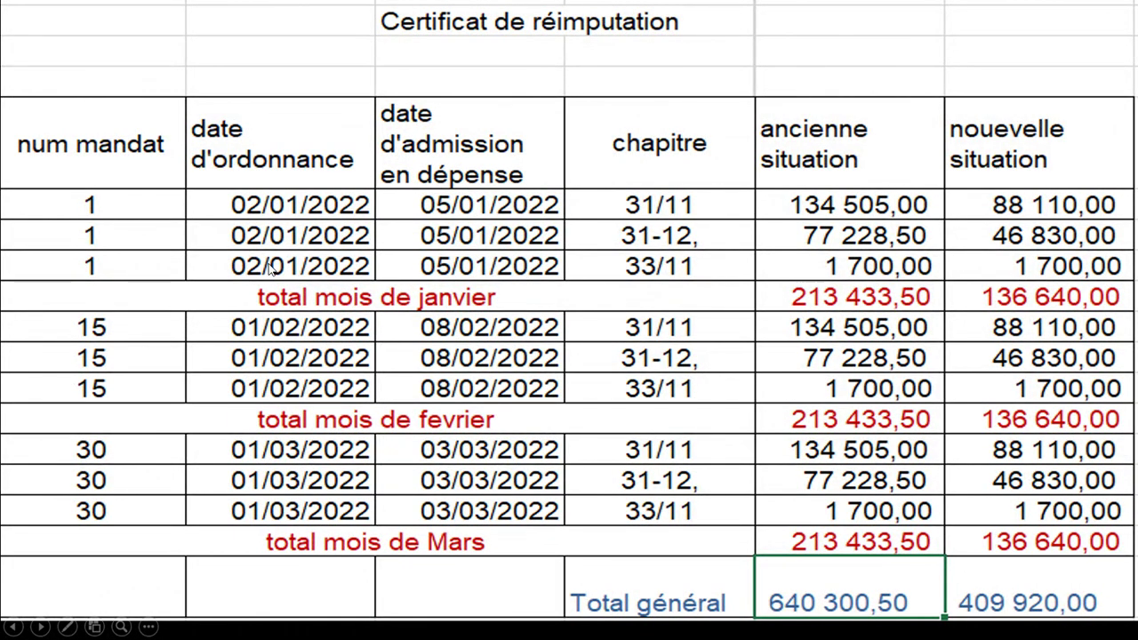
{"action": "left_click", "coordinate": [483, 219]}
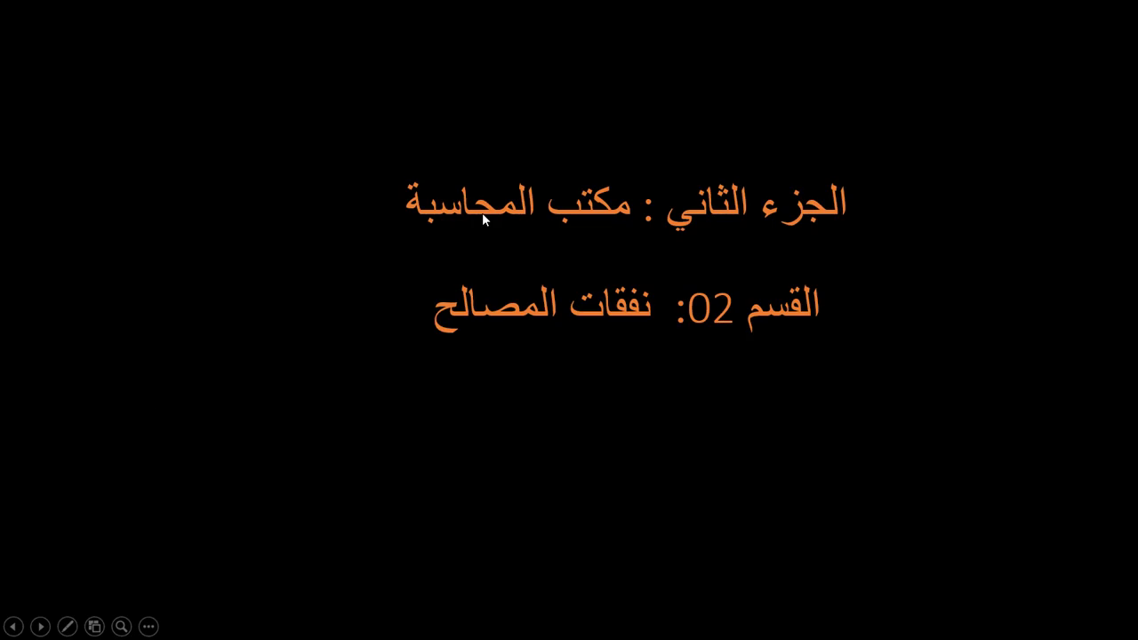
Return to the Certificat de réimputation table with grand totals 640 300,50 and 409 920,00
{"action": "left_click", "coordinate": [483, 216]}
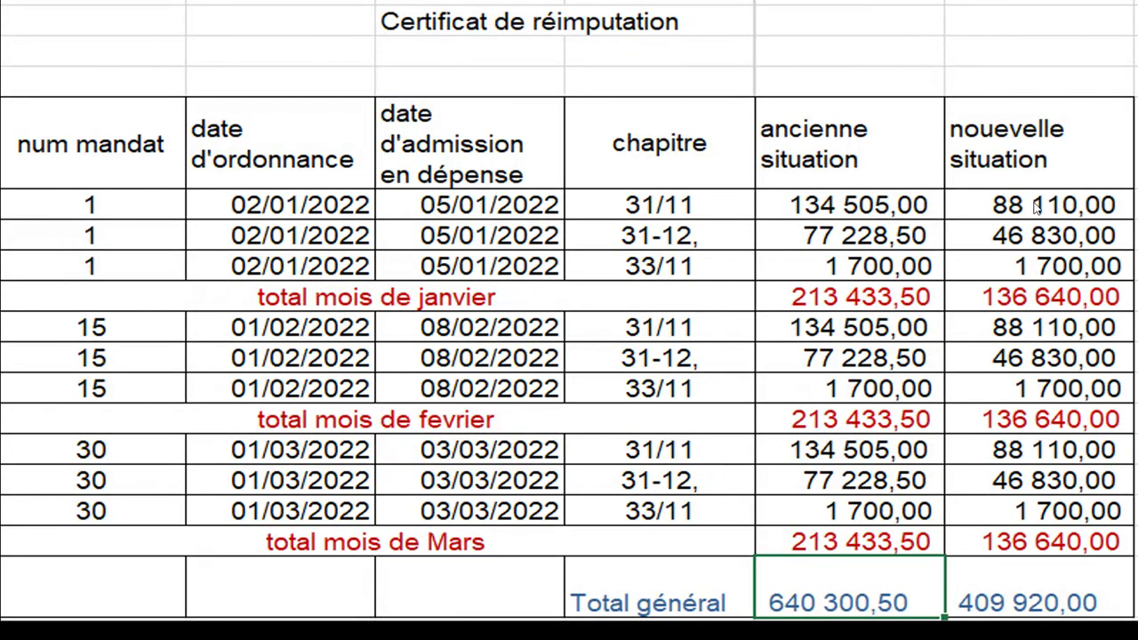
Advance four slides with the Right Arrow key toward the monthly salary table
{"action": "key", "text": "Right"}
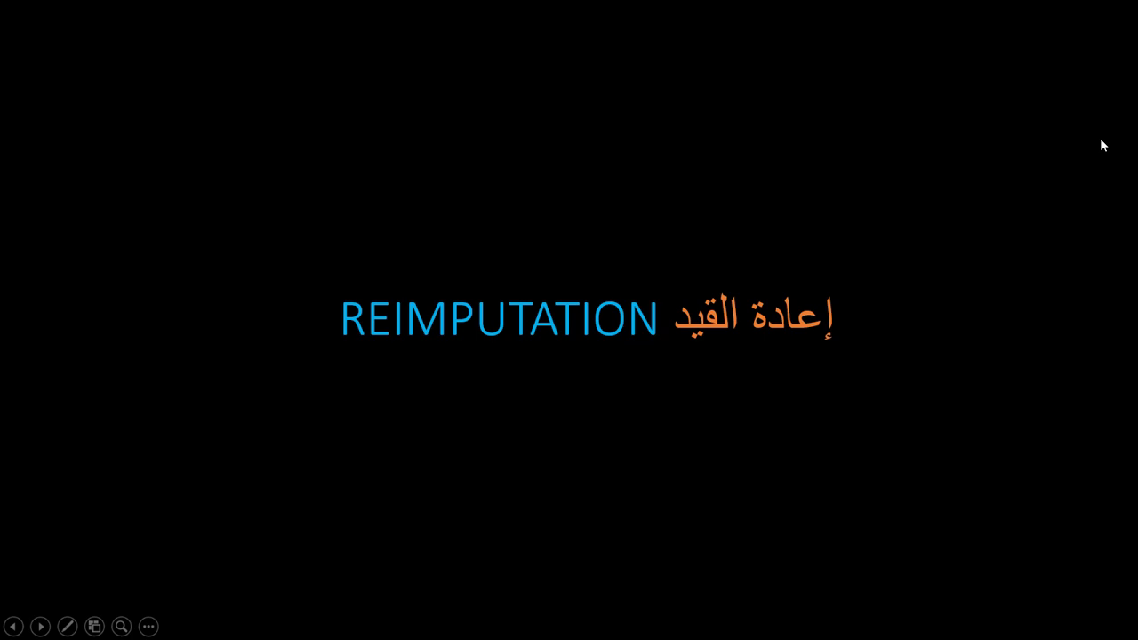
{"action": "key", "text": "Right"}
{"action": "key", "text": "Right"}
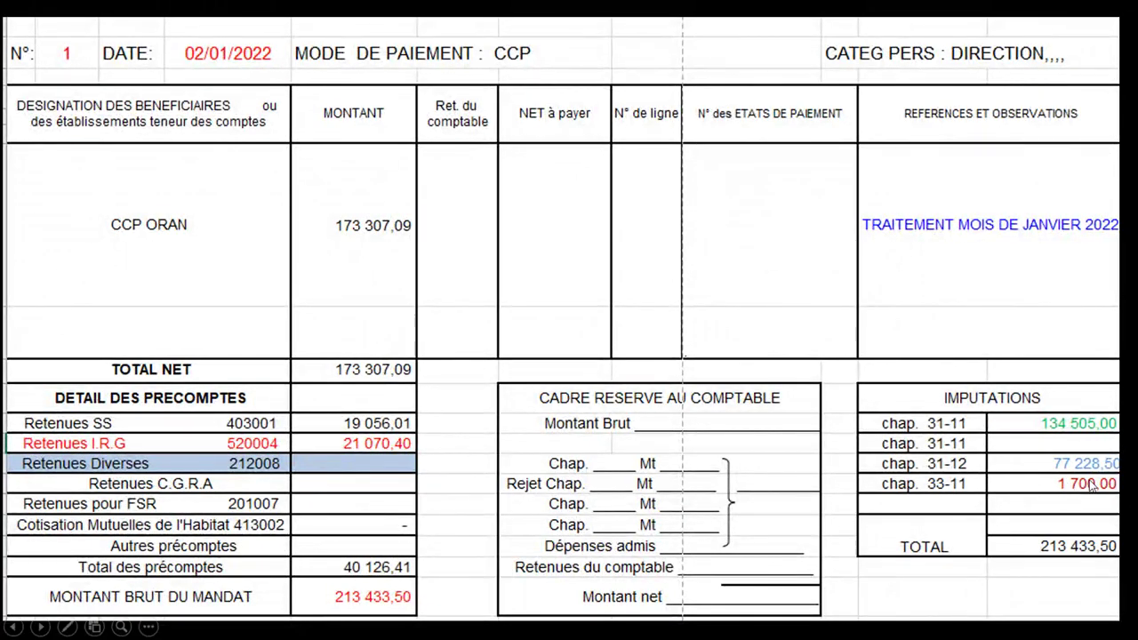
{"action": "key", "text": "Right"}
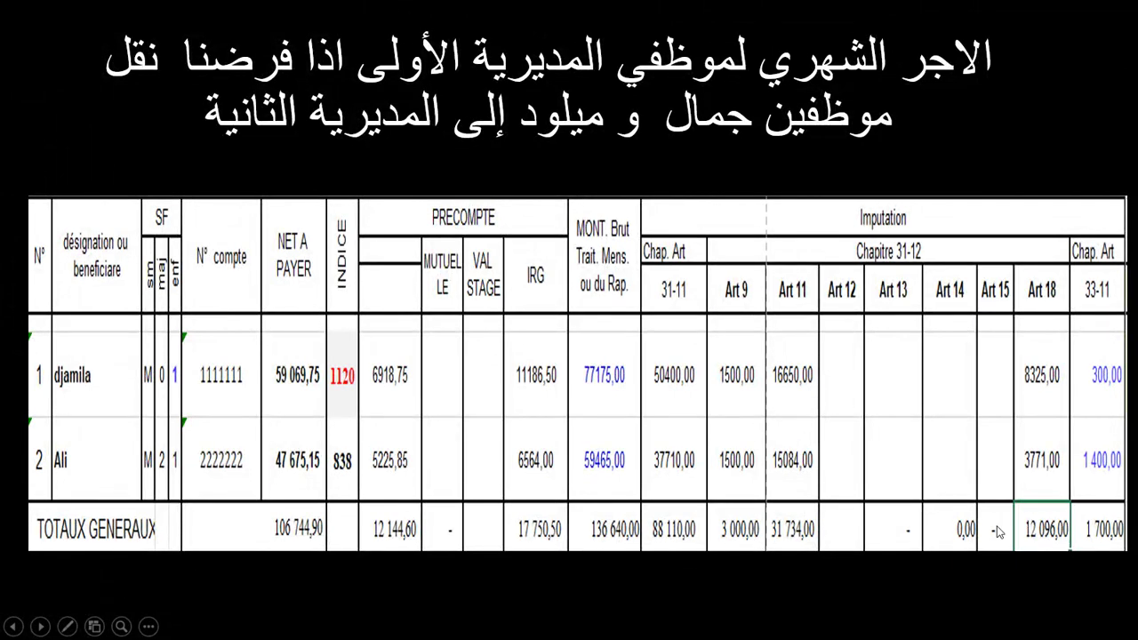
{"action": "key", "text": "Right"}
{"action": "key", "text": "Right"}
{"action": "key", "text": "Right"}
{"action": "key", "text": "Right"}
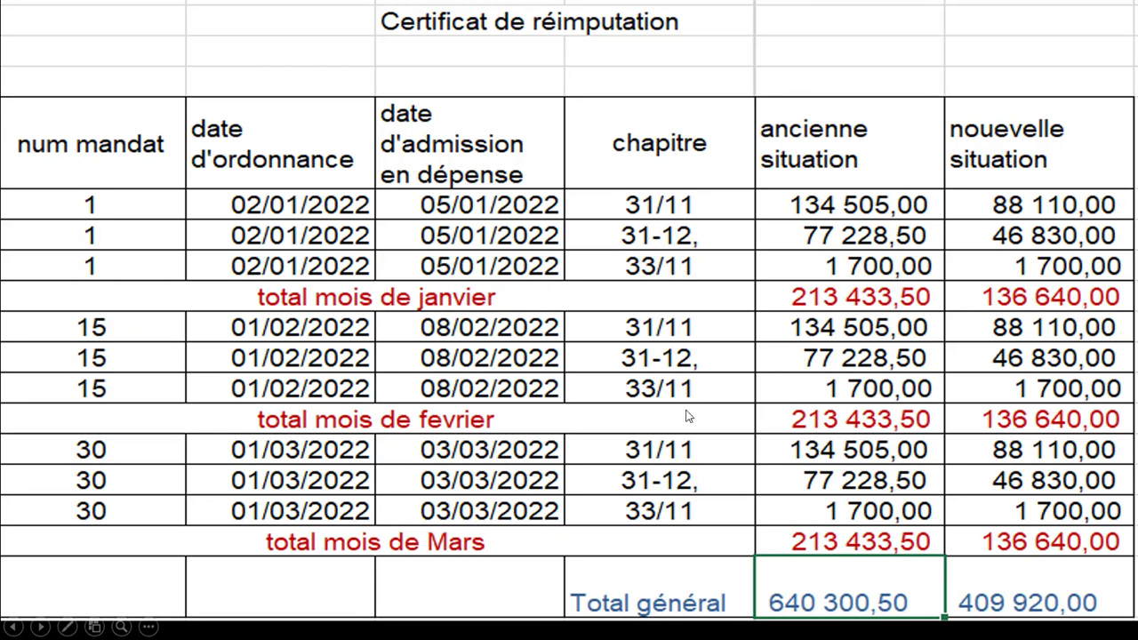
Step forward, back to the réimputation certificate, then on to the REIMPUTATION title slide
{"action": "left_click", "coordinate": [630, 439]}
{"action": "key", "text": "Left"}
{"action": "left_click", "coordinate": [1088, 212]}
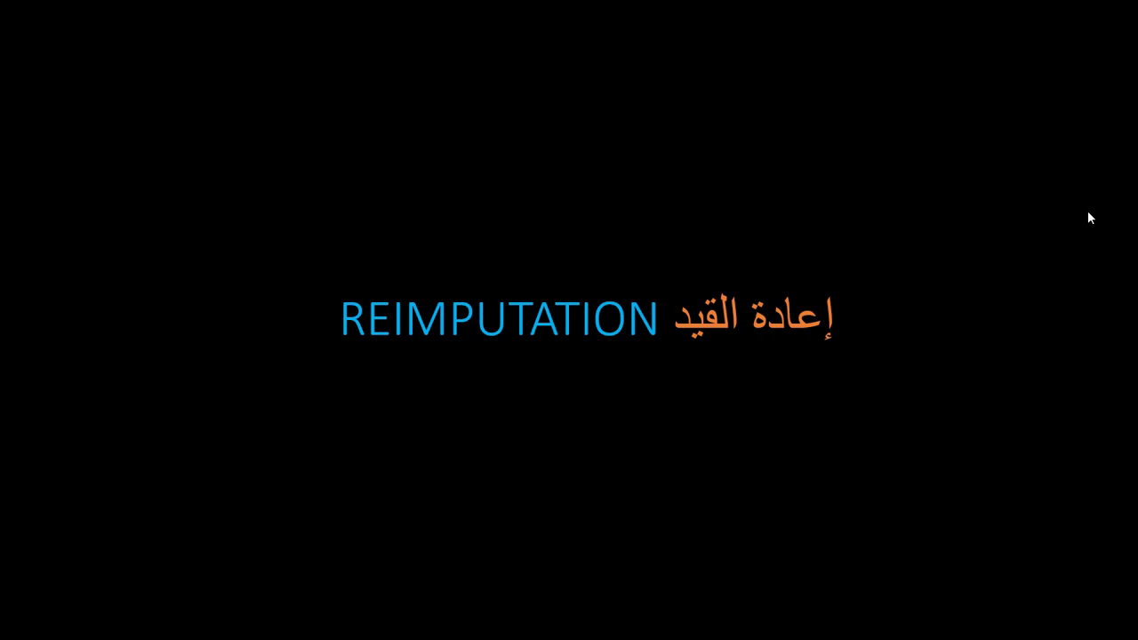
Flip past the four-employee 2022 table and example slides to the part two section title
{"action": "left_click", "coordinate": [1088, 214]}
{"action": "left_click", "coordinate": [1089, 218]}
{"action": "left_click", "coordinate": [1089, 218]}
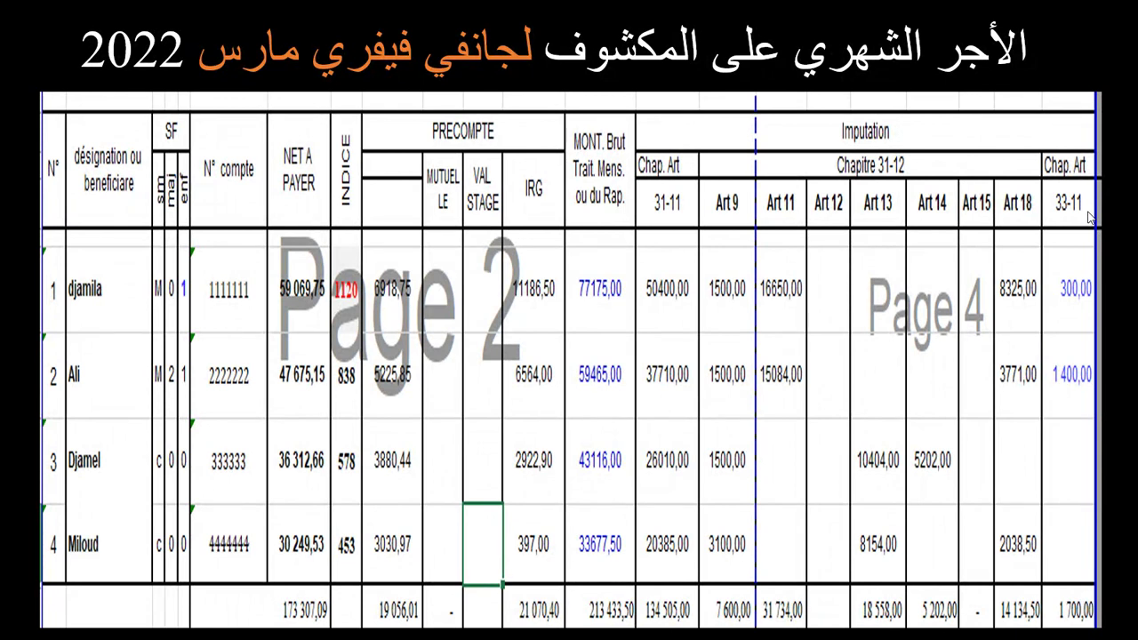
{"action": "left_click", "coordinate": [1089, 218]}
{"action": "left_click", "coordinate": [1089, 218]}
{"action": "left_click", "coordinate": [1089, 217]}
{"action": "left_click", "coordinate": [1089, 218]}
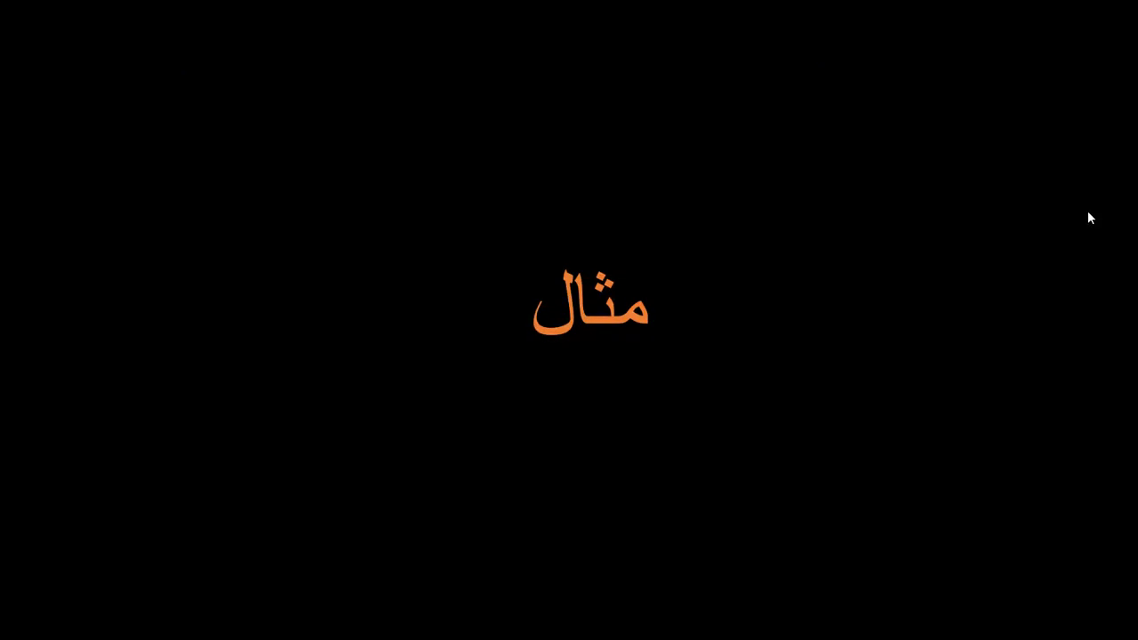
{"action": "left_click", "coordinate": [1088, 213]}
{"action": "left_click", "coordinate": [1088, 212]}
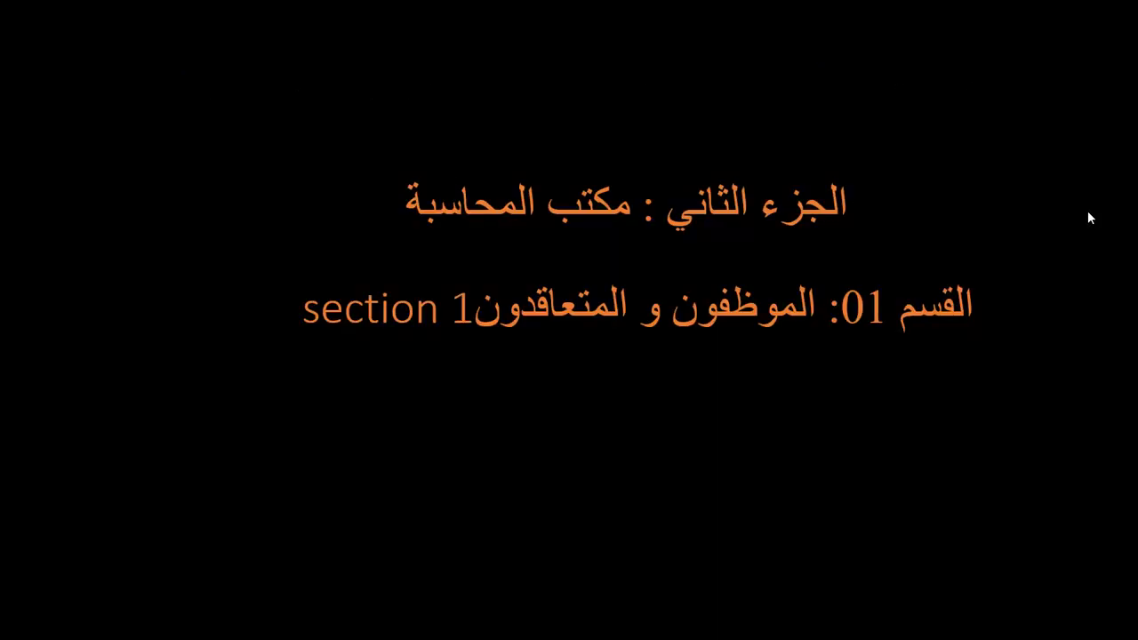
Continue through personnel office tasks and new-directorate pay tables past the CCP mandate form
{"action": "left_click", "coordinate": [1089, 213]}
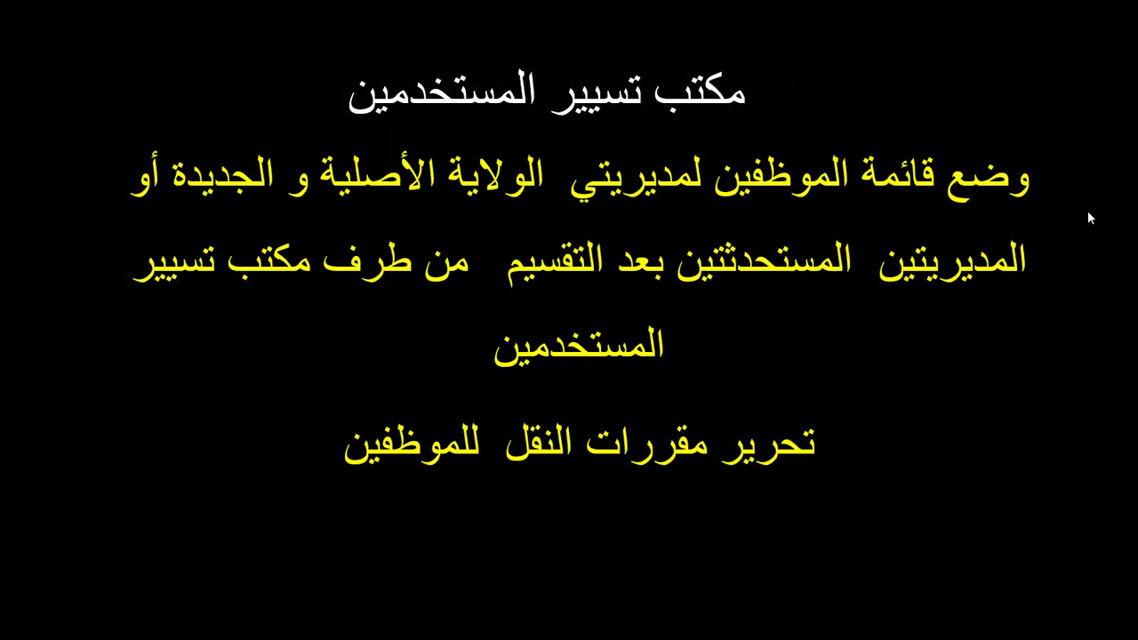
{"action": "left_click", "coordinate": [1087, 211]}
{"action": "left_click", "coordinate": [1087, 211]}
{"action": "left_click", "coordinate": [1088, 211]}
{"action": "left_click", "coordinate": [1087, 212]}
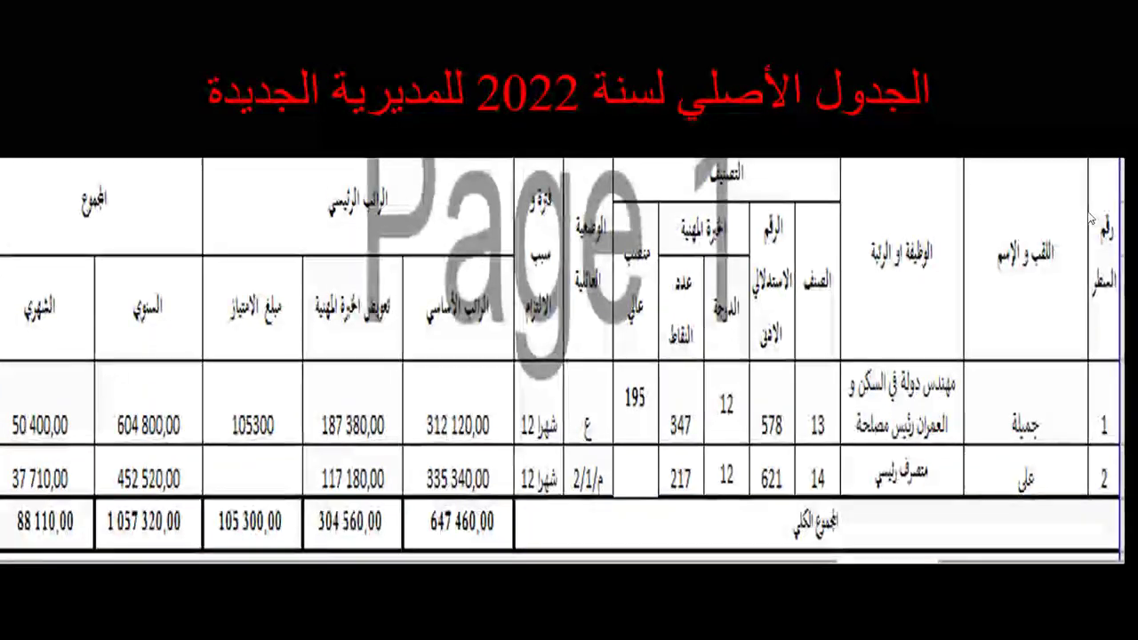
{"action": "left_click", "coordinate": [1090, 216]}
{"action": "left_click", "coordinate": [1090, 216]}
{"action": "left_click", "coordinate": [1090, 218]}
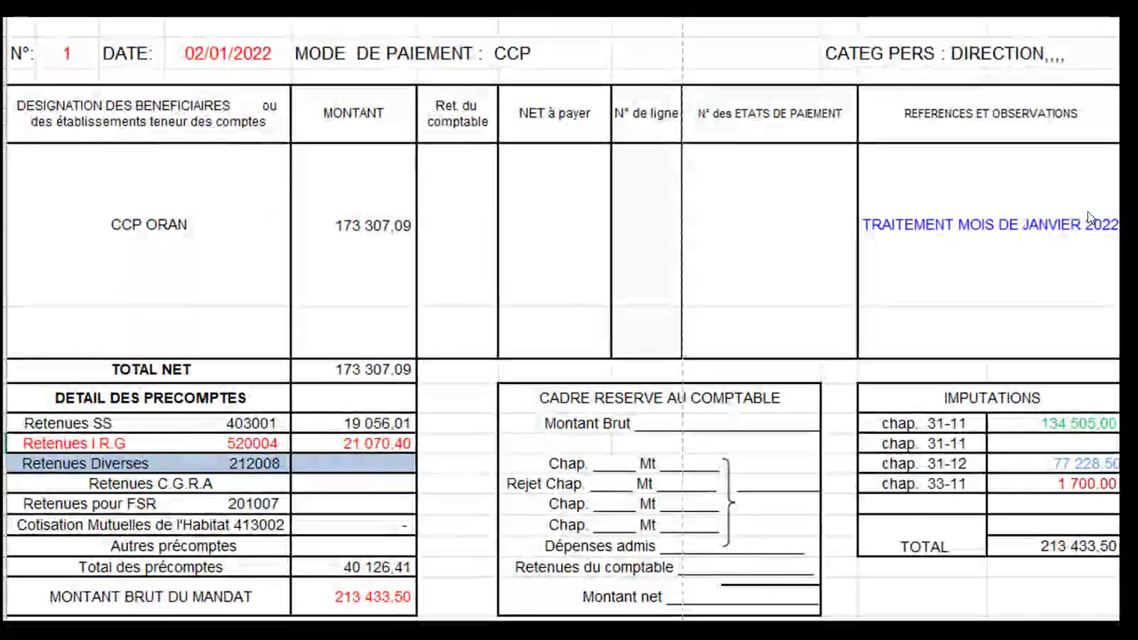
{"action": "left_click", "coordinate": [1089, 216]}
Advance past the REIMPUTATION slides and certificate to the bullet slide on prior debts and expense forecasts
{"action": "left_click", "coordinate": [1088, 216]}
{"action": "left_click", "coordinate": [1088, 215]}
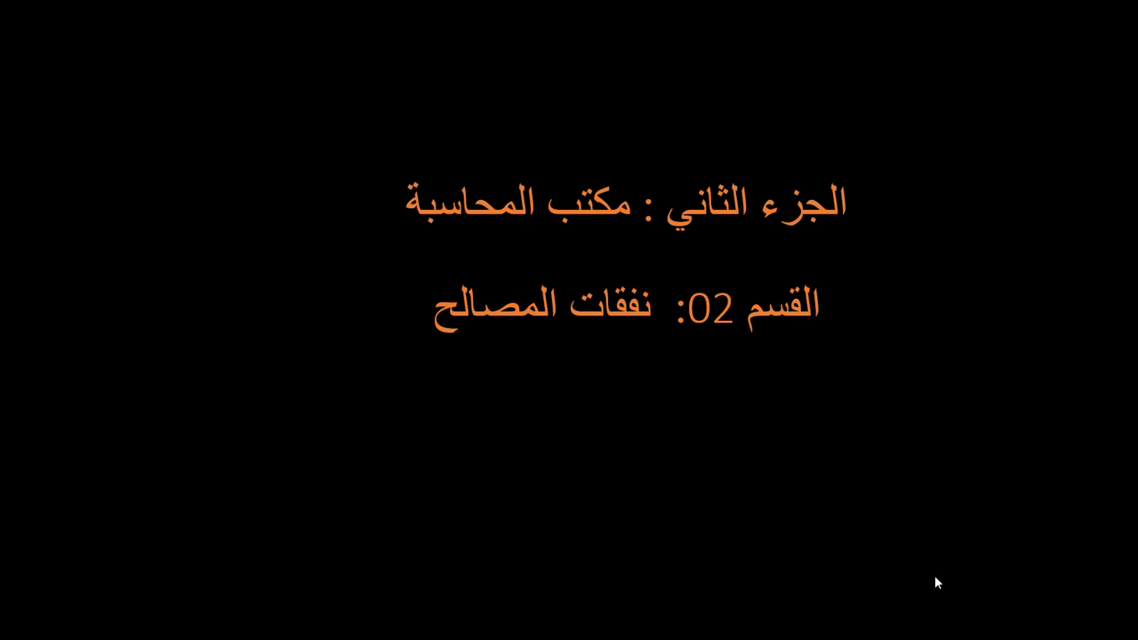
{"action": "left_click", "coordinate": [935, 577]}
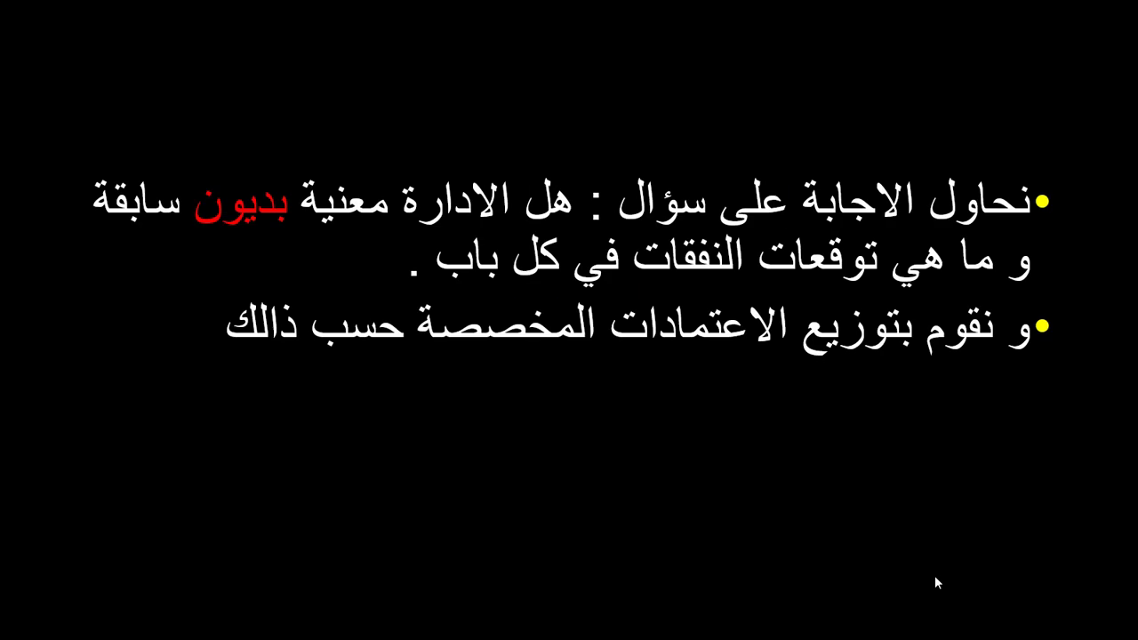